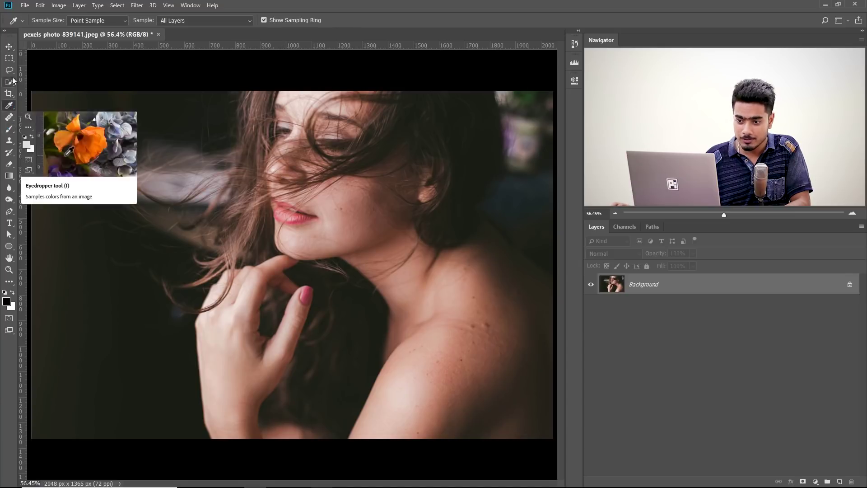
Step: Sample several portrait tones into the foreground Color Picker, ending on dark reddish-brown 472621
key(v)
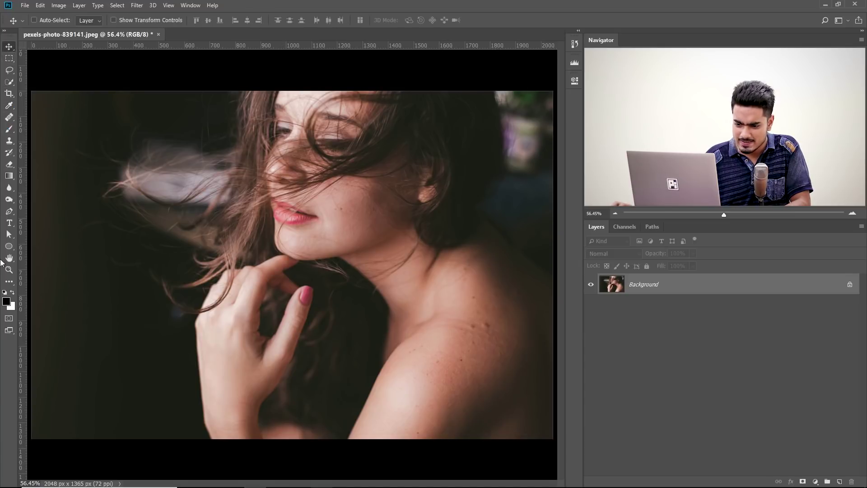
click(6, 301)
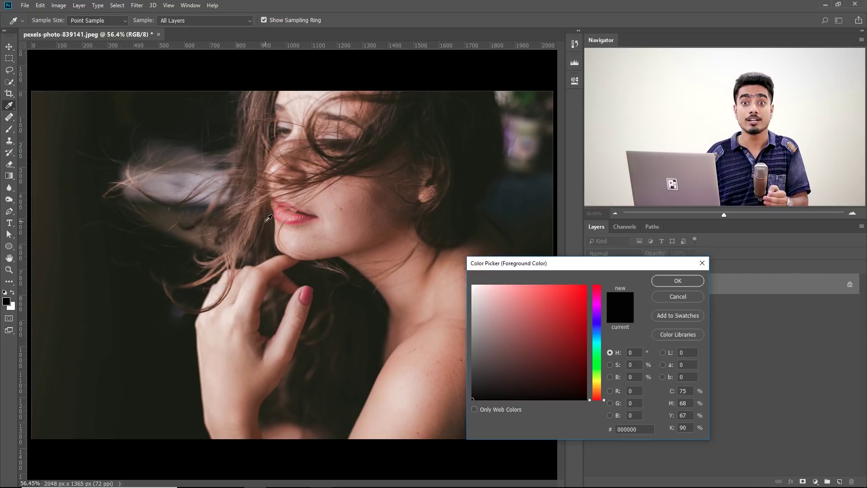
click(278, 209)
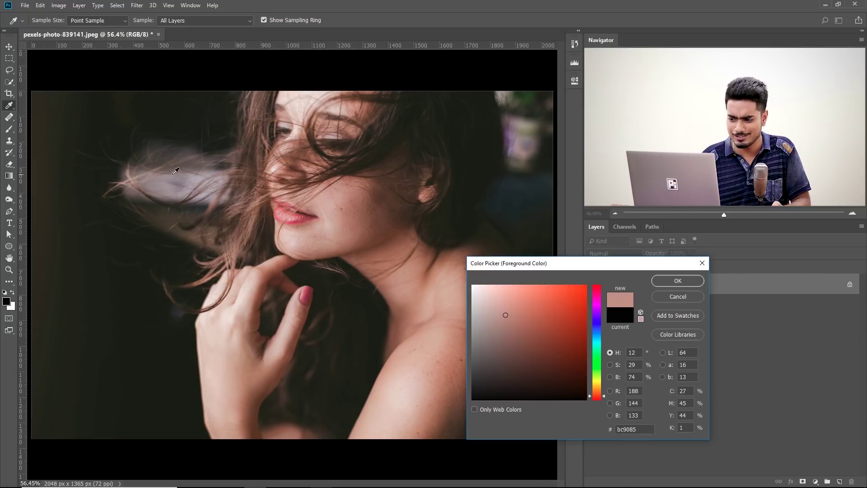
click(165, 266)
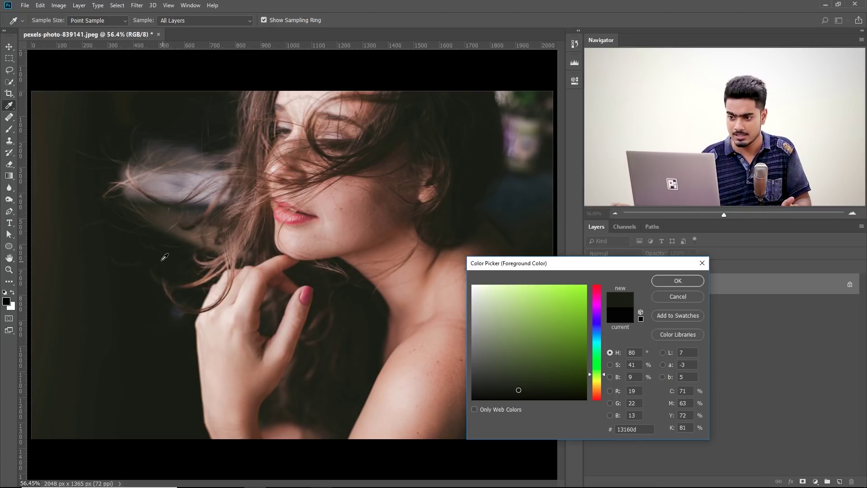
click(218, 71)
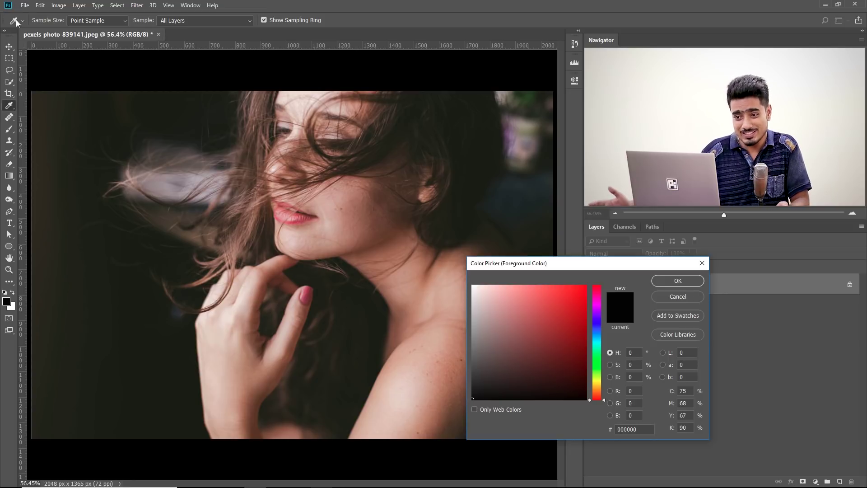
click(305, 213)
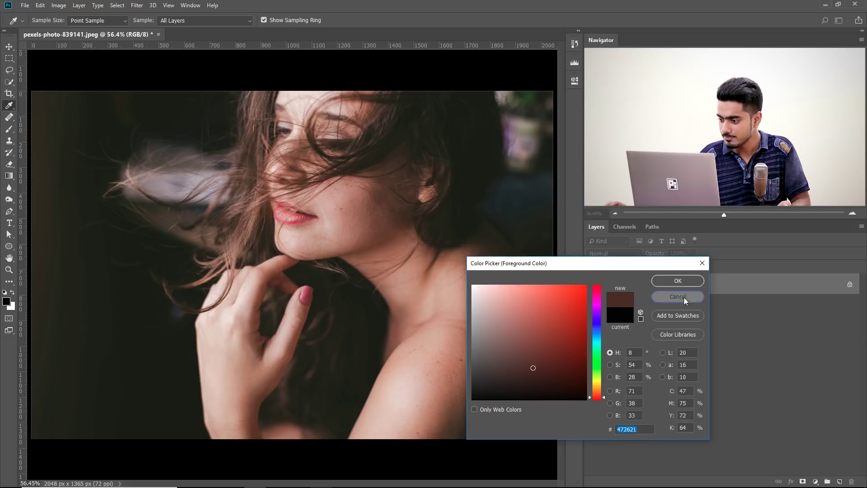
click(690, 282)
key(v)
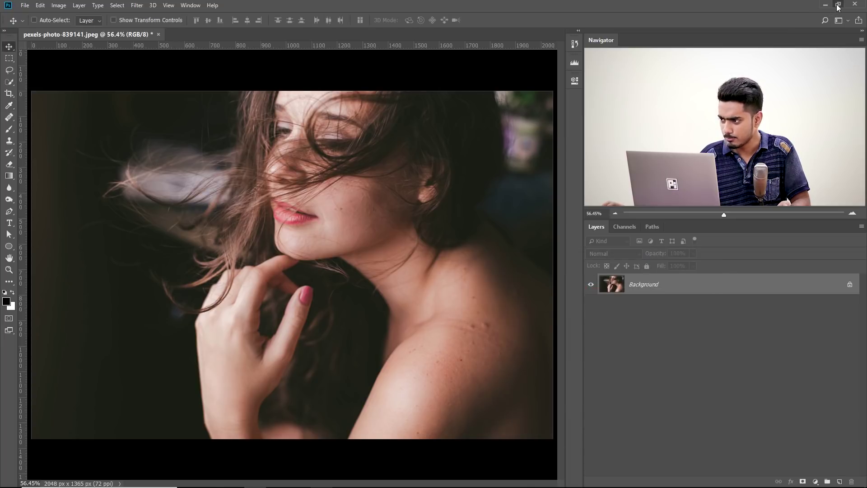
Step: Shrink the Photoshop window beside the YouTube reference results and reopen the foreground Color Picker
click(838, 7)
drag(311, 75, 569, 94)
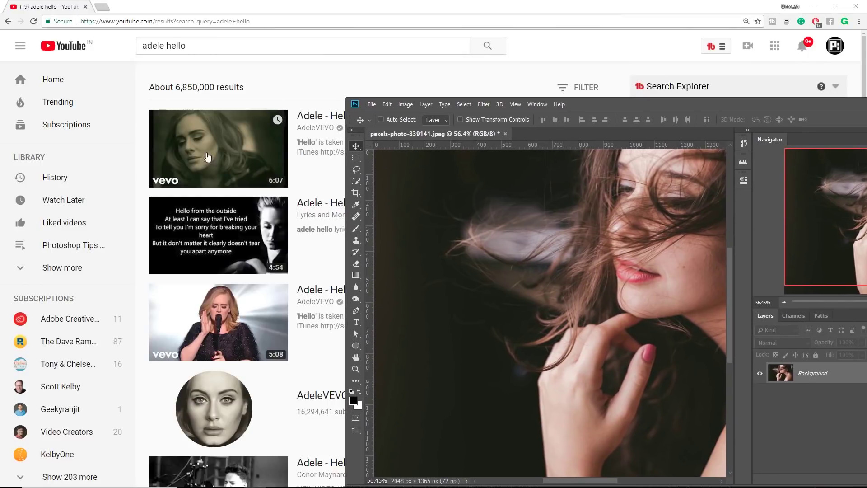
mouse_move(194, 139)
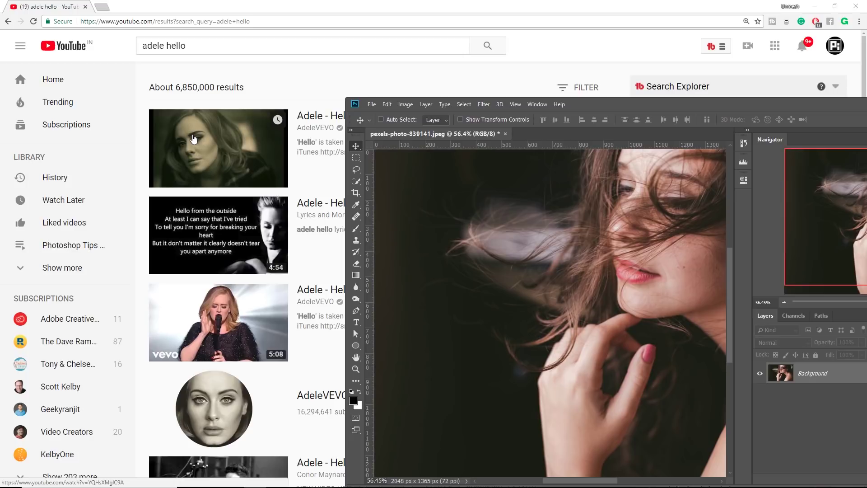
mouse_move(266, 144)
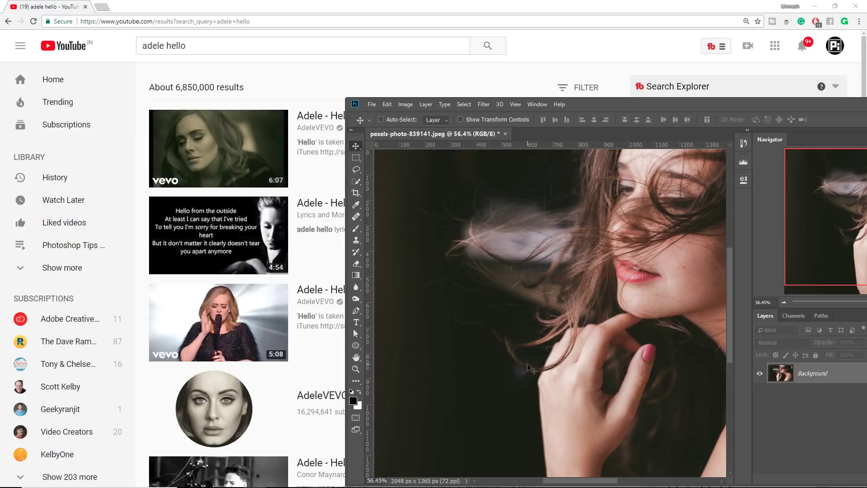
click(354, 402)
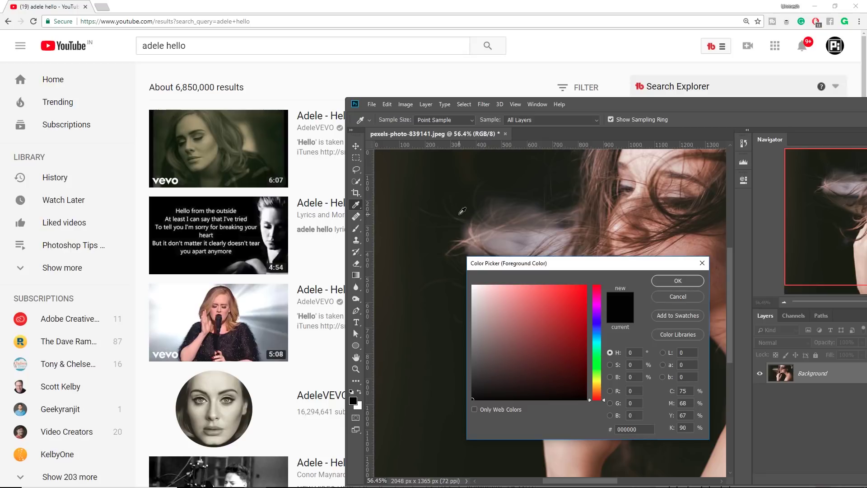
Step: Eyedrop the tan a79775 from the YouTube reference as the foreground colour
click(460, 213)
drag(462, 211, 316, 452)
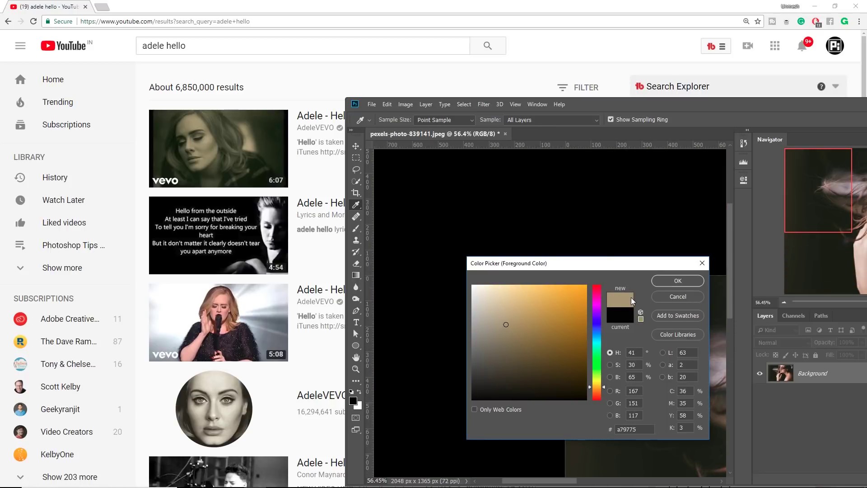
click(677, 280)
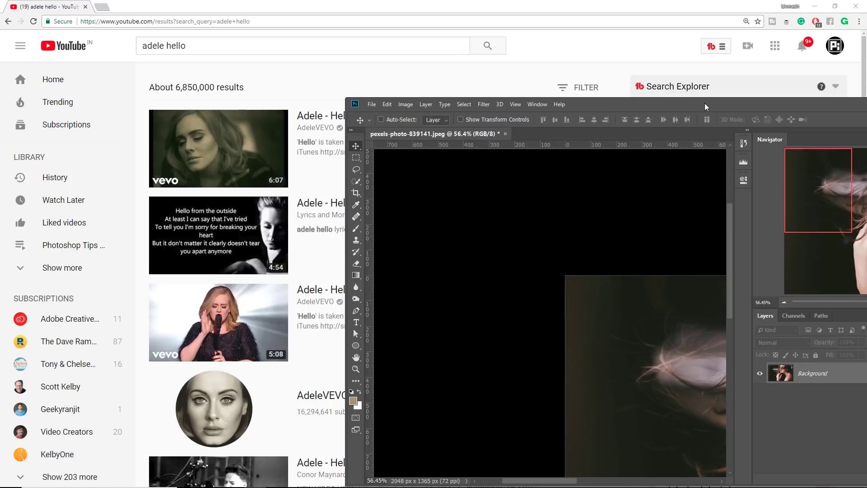
Step: Reposition the Photoshop window over the reference page, then maximize it to full screen
drag(707, 107, 559, 104)
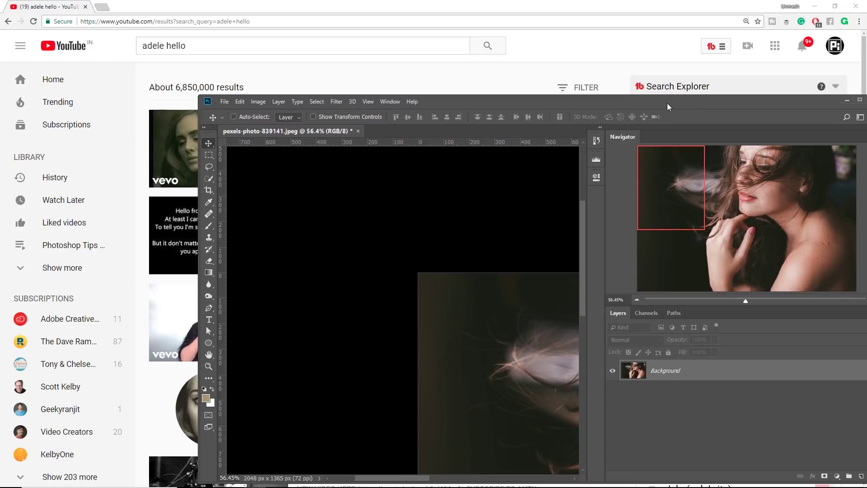
drag(668, 107, 775, 91)
drag(636, 93, 427, 108)
click(757, 100)
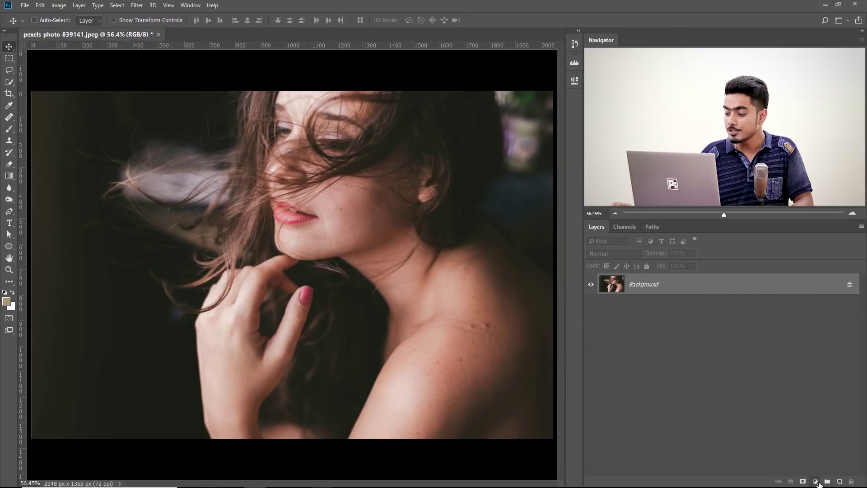
Step: Add a Gradient Map adjustment layer and open its Gradient Editor
click(815, 482)
click(808, 468)
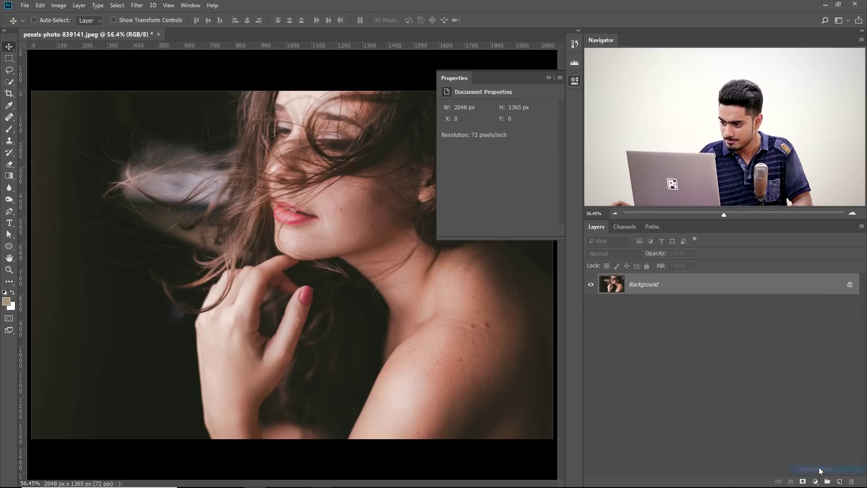
click(487, 108)
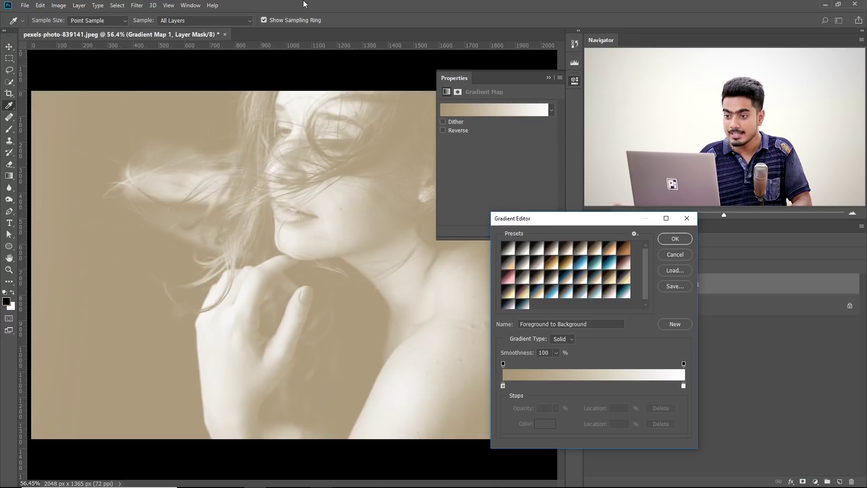
Step: Move the shrunken window over the YouTube reference and edit the right (white) gradient stop's colour
double_click(291, 6)
drag(449, 122, 551, 99)
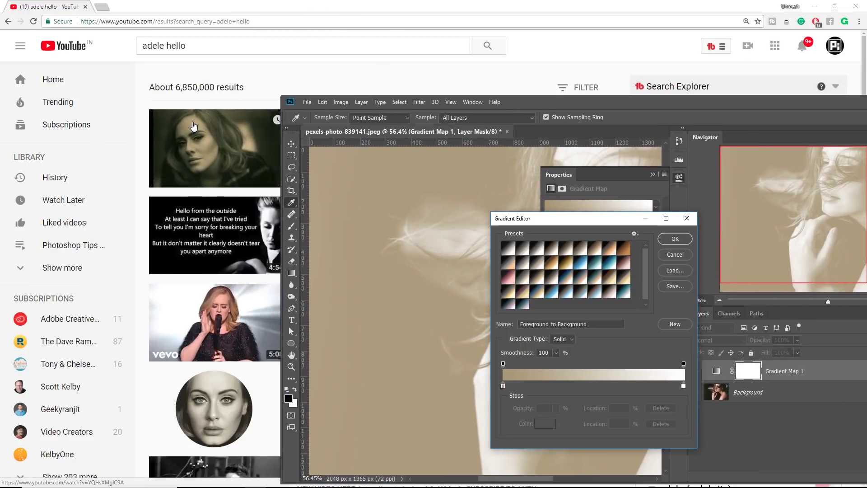
double_click(683, 386)
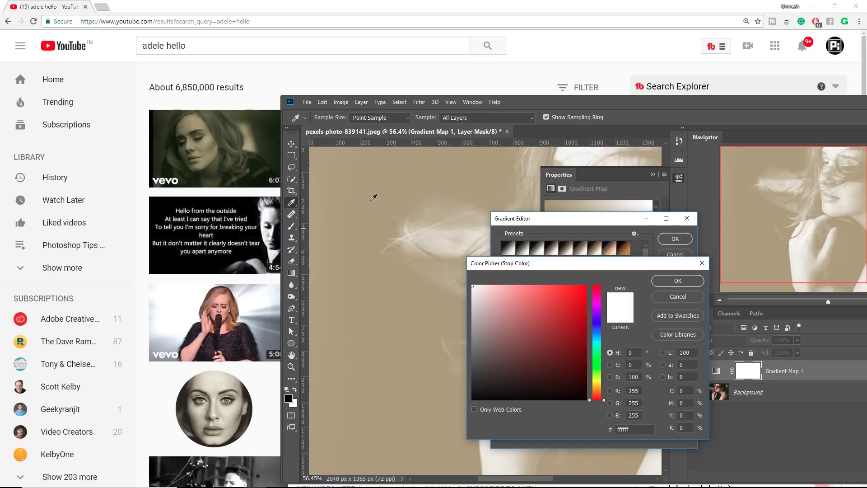
Step: Sample tan for the highlight stop and dark olive 192114 for the shadow stop from the thumbnail
drag(373, 198, 441, 319)
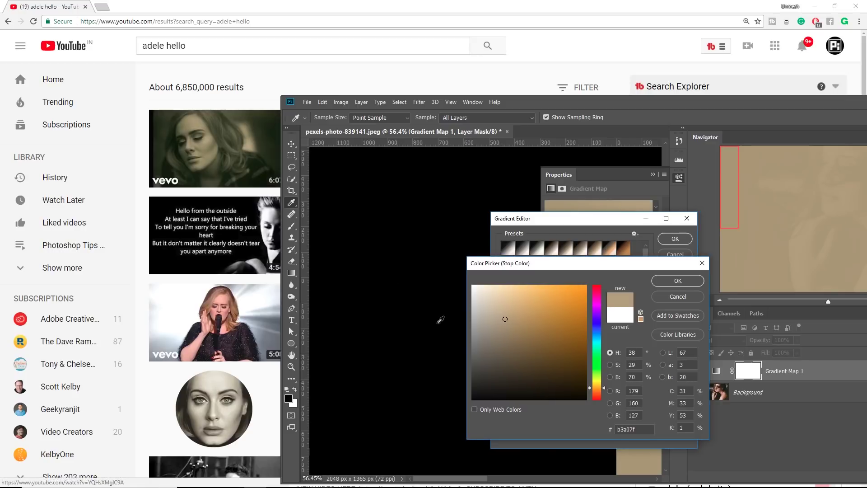
click(684, 281)
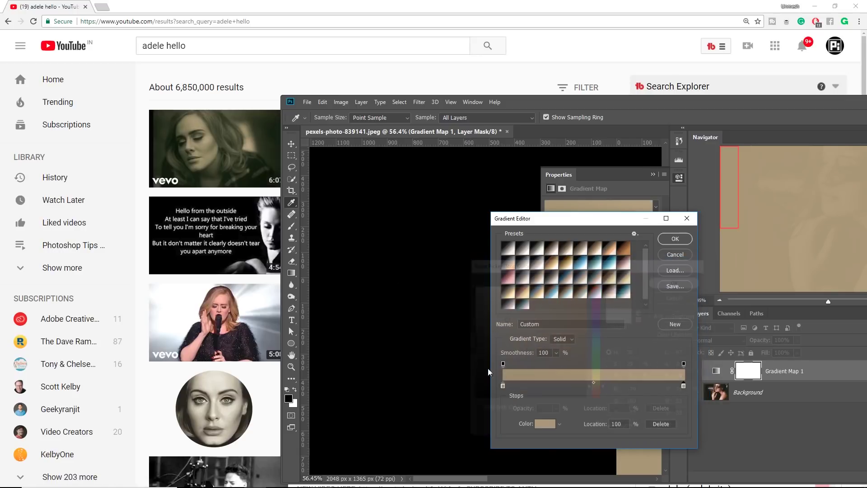
double_click(503, 386)
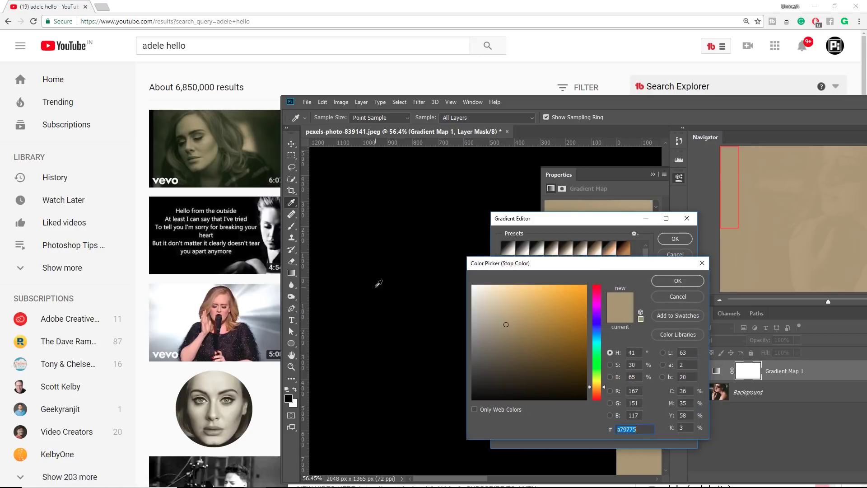
drag(451, 299, 279, 125)
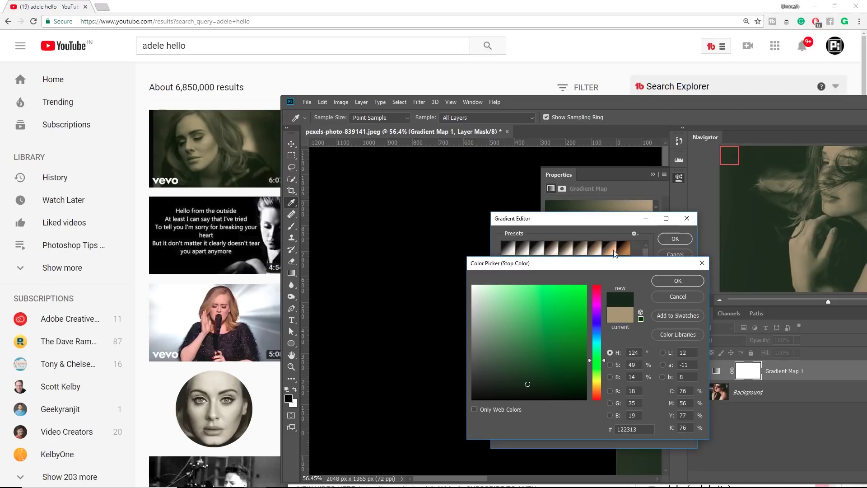
drag(462, 183, 200, 176)
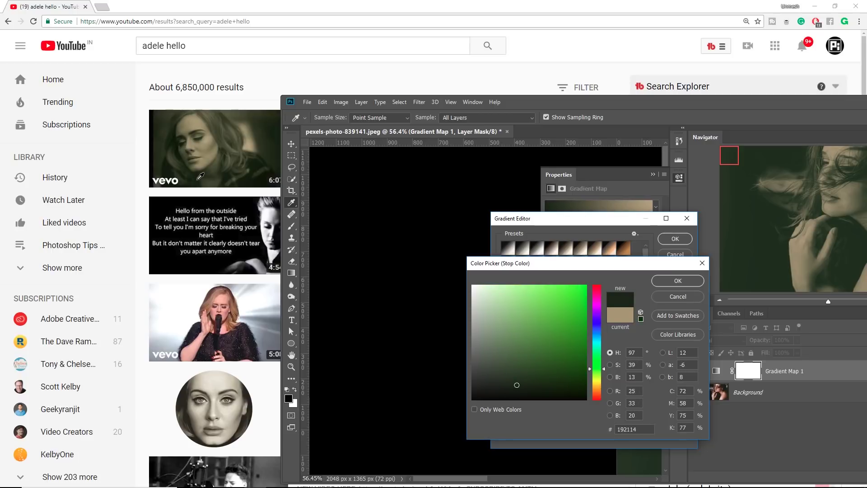
click(678, 281)
drag(711, 110, 561, 73)
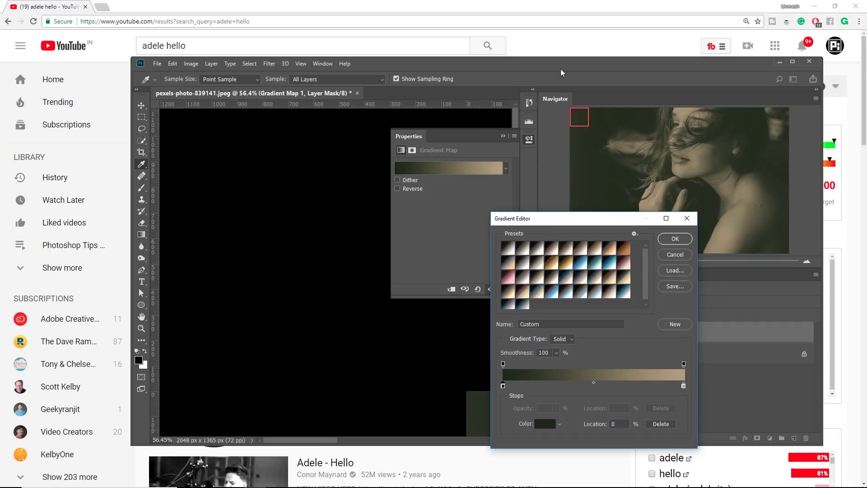
click(675, 239)
Step: Maximize the window and brighten the beige highlight stop by raising its B value
click(792, 61)
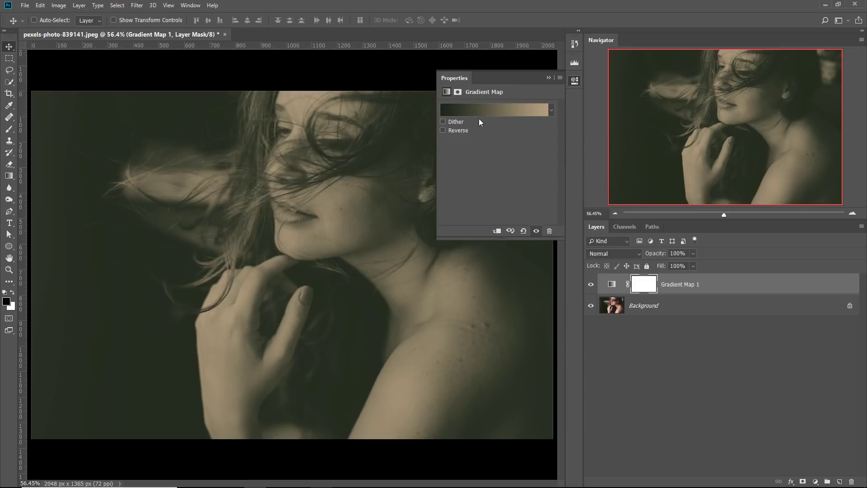
click(496, 110)
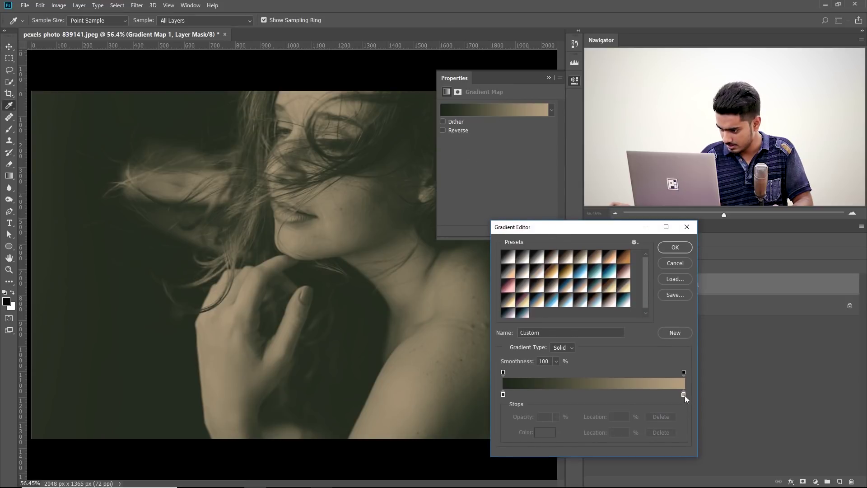
double_click(684, 394)
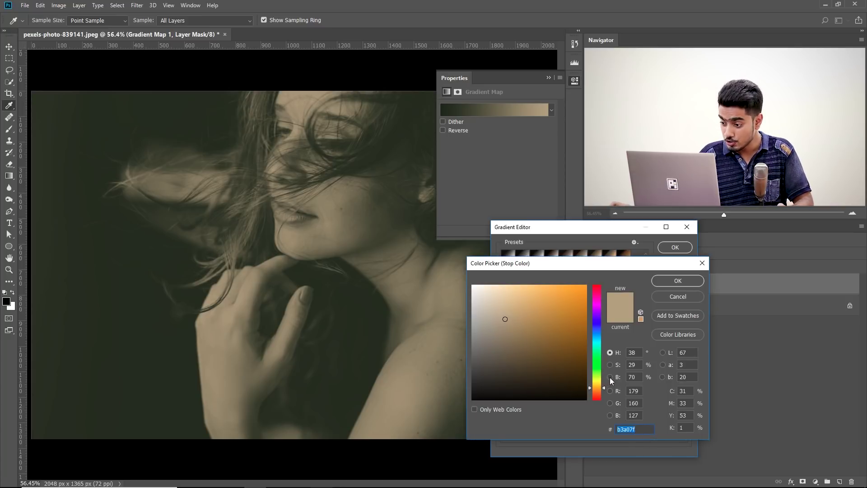
click(610, 377)
drag(605, 318, 602, 304)
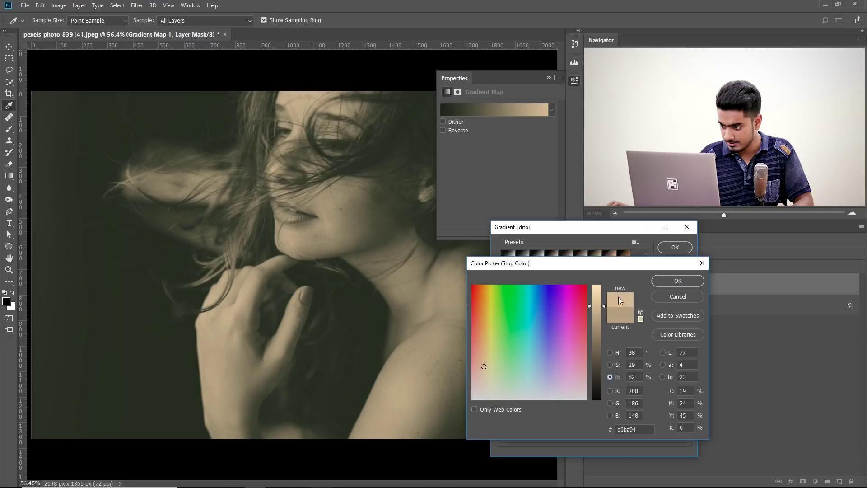
click(678, 281)
Step: Darken the green shadow stop slightly, move the midpoint to 56%, and accept the gradient
double_click(503, 394)
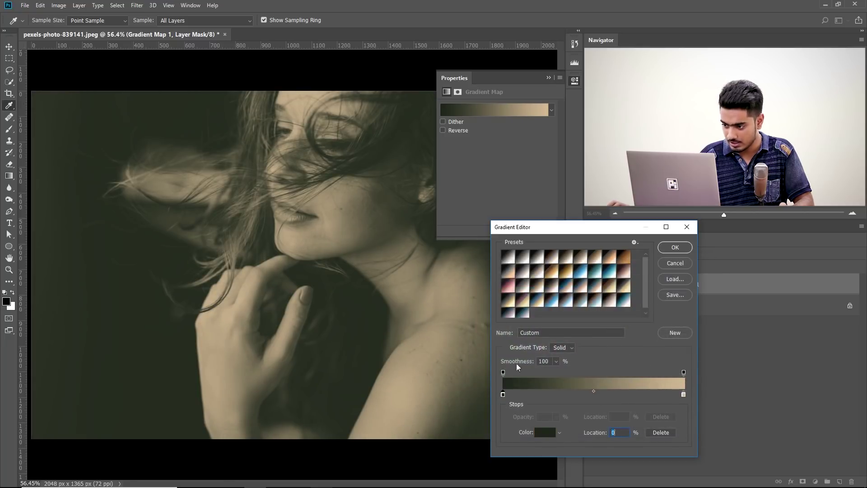
drag(604, 387, 605, 390)
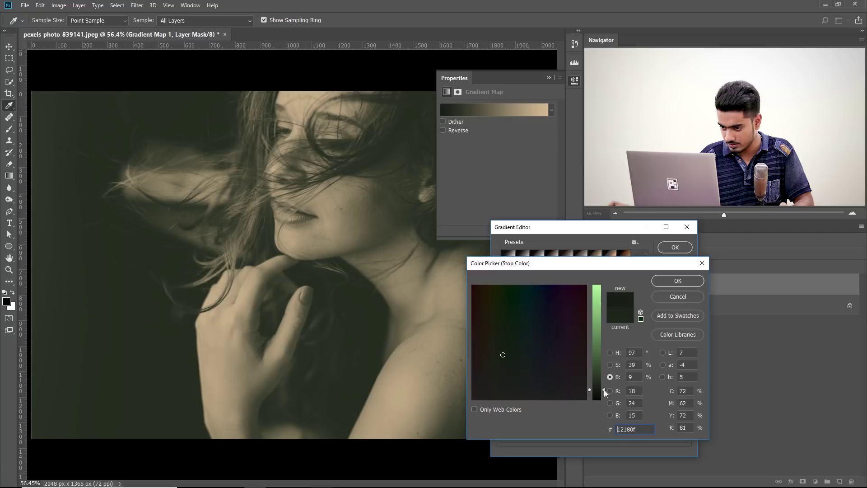
click(678, 281)
drag(594, 393, 611, 395)
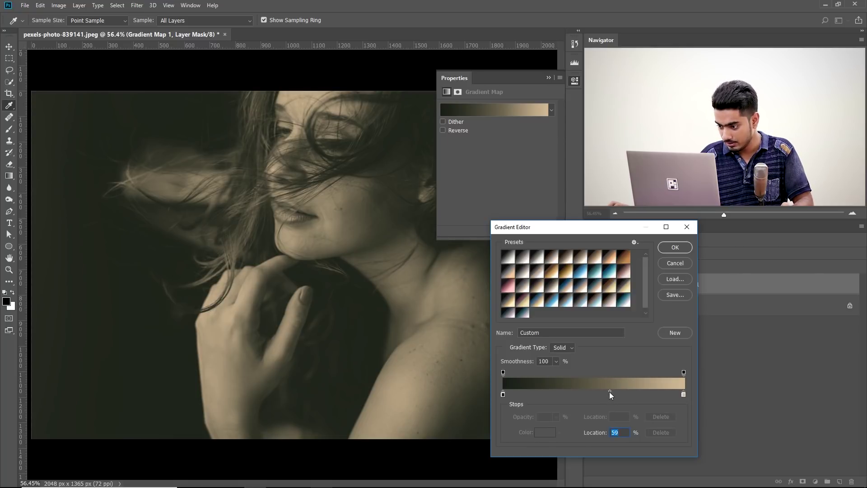
mouse_move(609, 391)
mouse_down()
mouse_move(584, 391)
mouse_move(605, 392)
mouse_up()
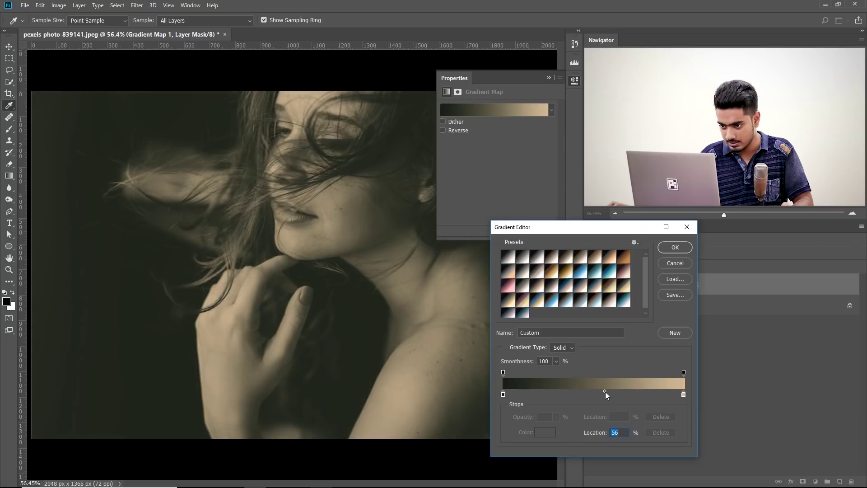
click(673, 247)
Step: Compare the olive-to-beige graded portrait beside the YouTube reference with Properties collapsed, then maximize again
key(v)
drag(373, 5, 596, 74)
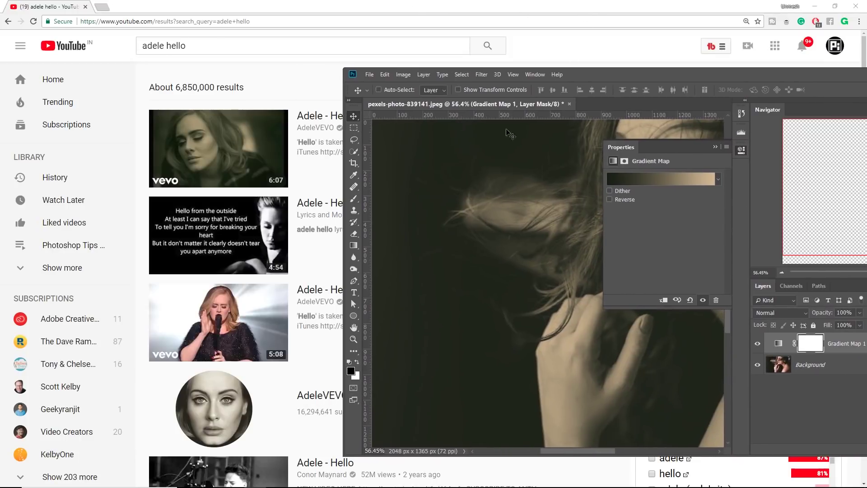
click(715, 147)
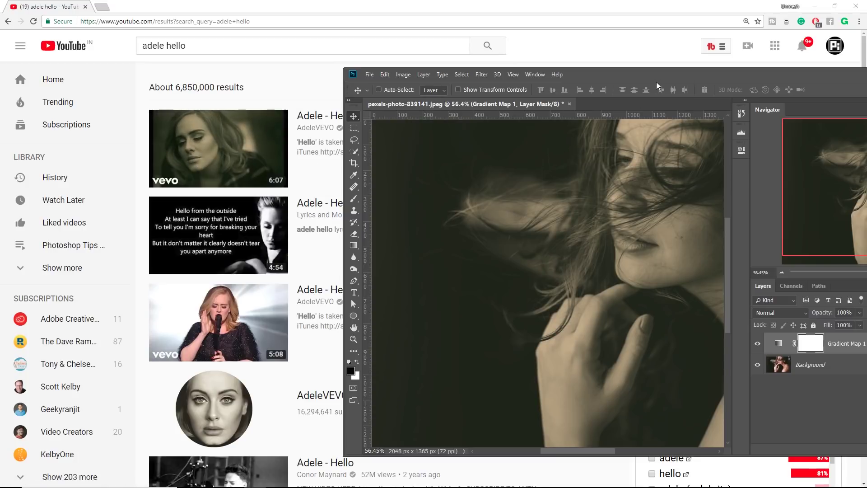
drag(646, 71, 416, 74)
click(736, 71)
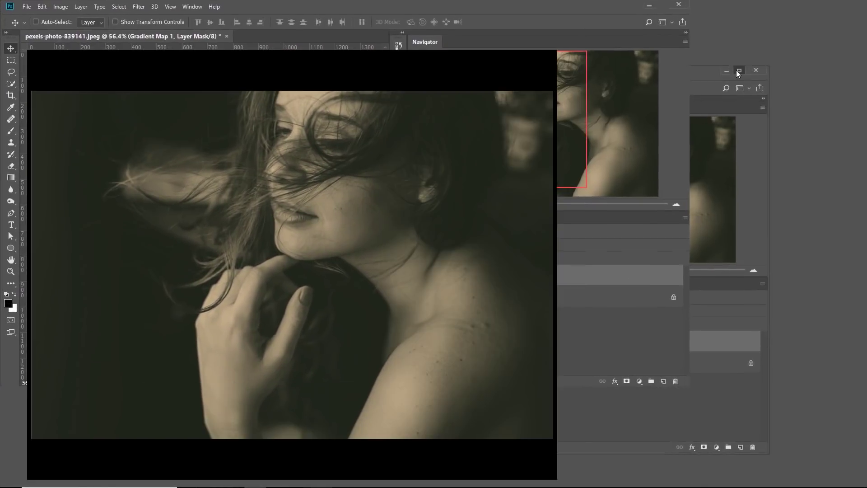